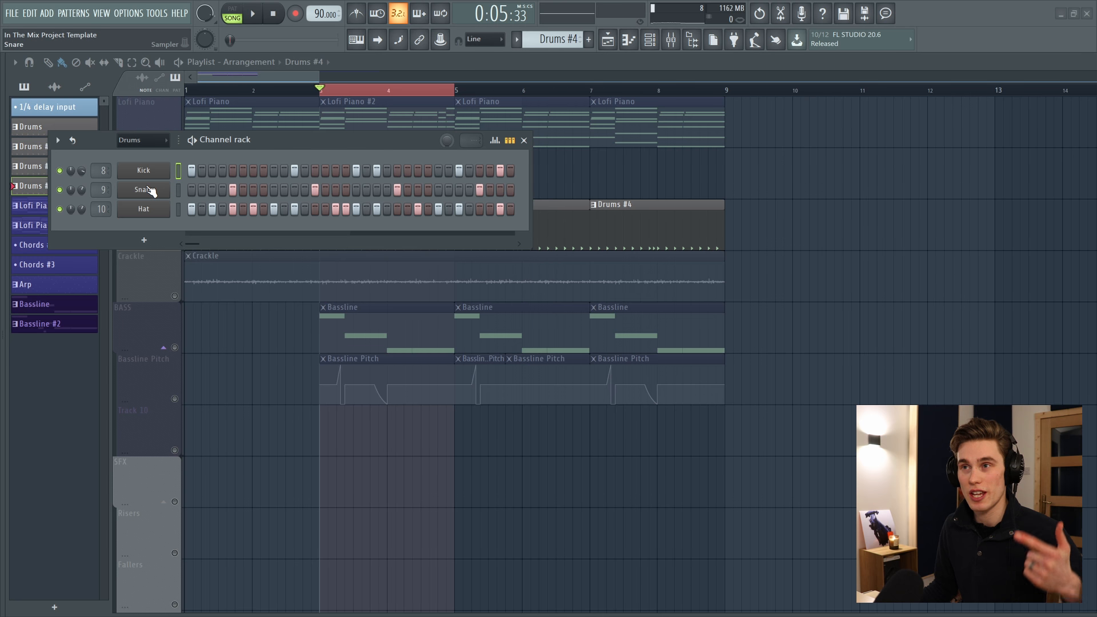
Play and stop the song to hear the current drum pattern.
key("space")
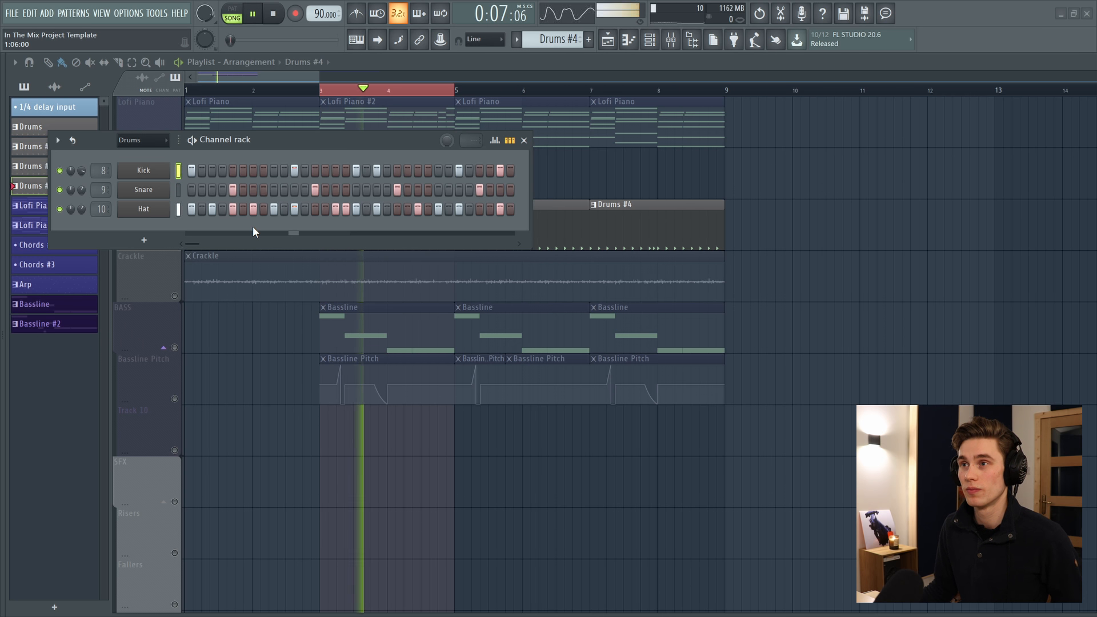
key("space")
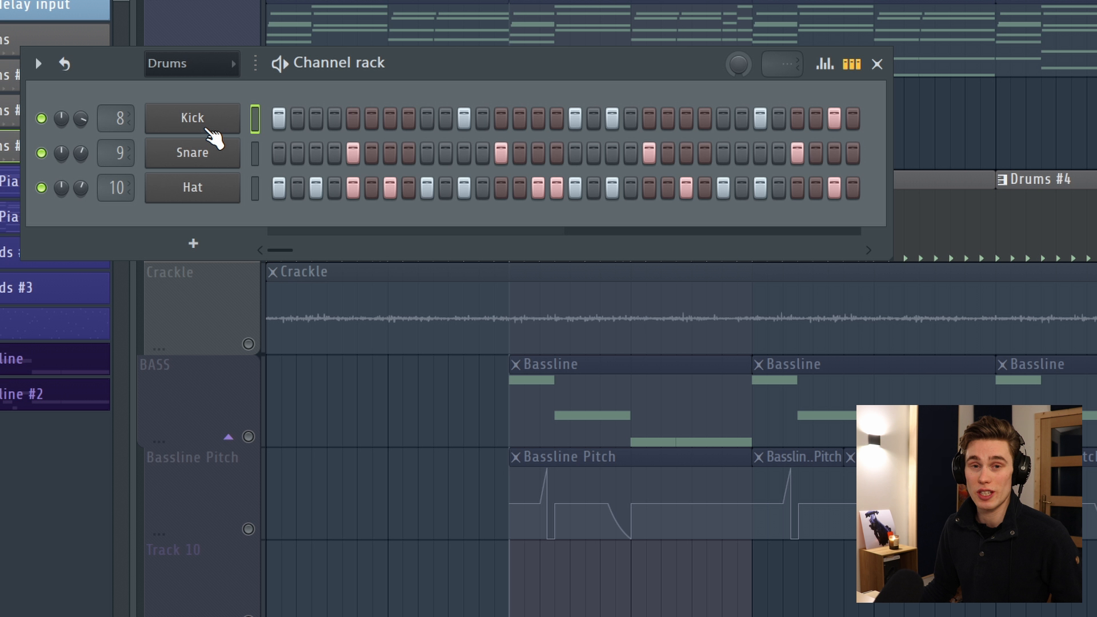
Fill the kick channel every 4 steps and undo the fill.
right_click(181, 118)
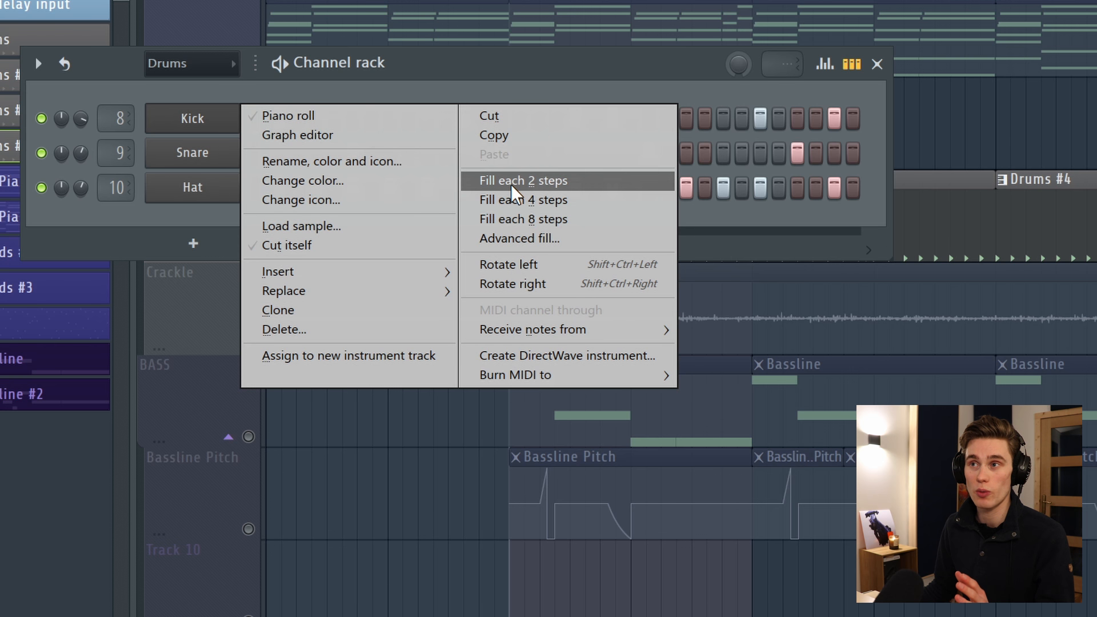
left_click(560, 199)
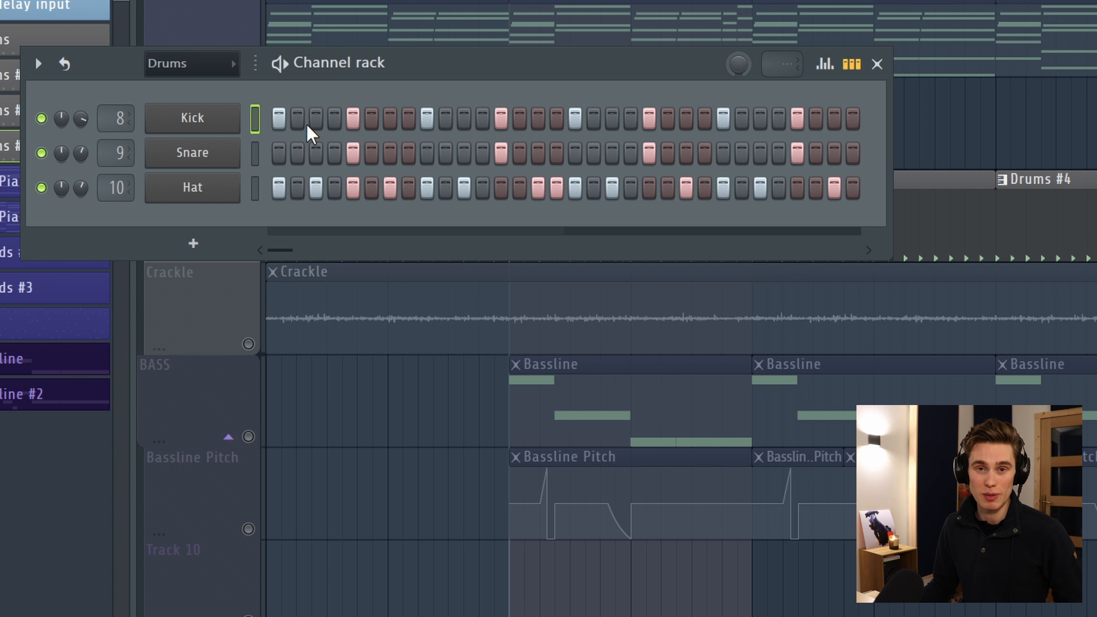
key("ctrl+z")
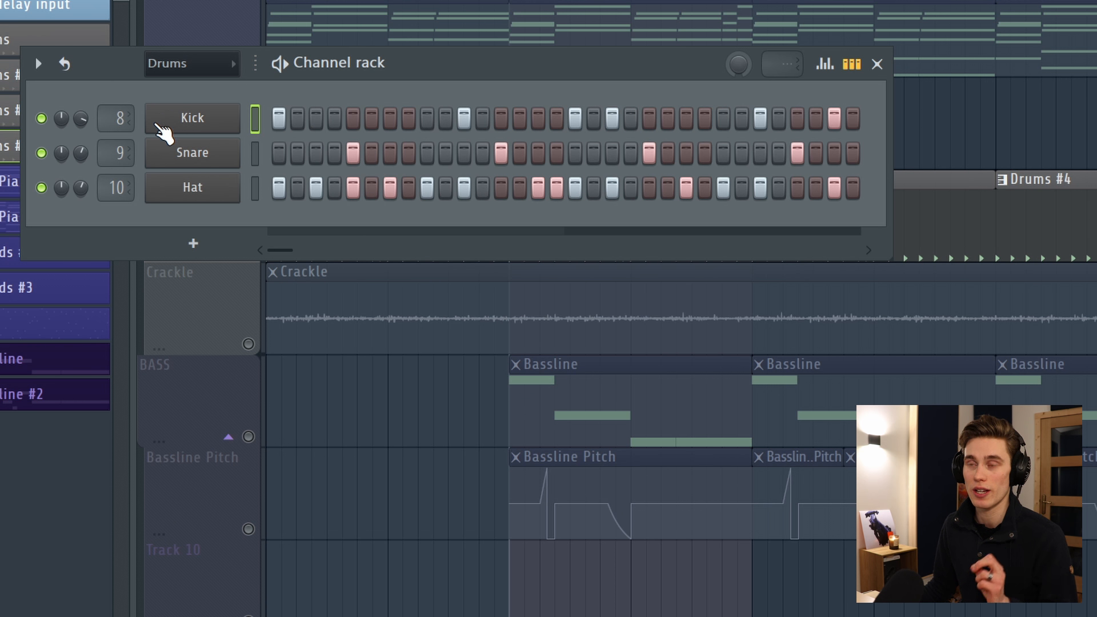
Open the Advanced fill dialog for the kick channel and move it into view.
right_click(163, 119)
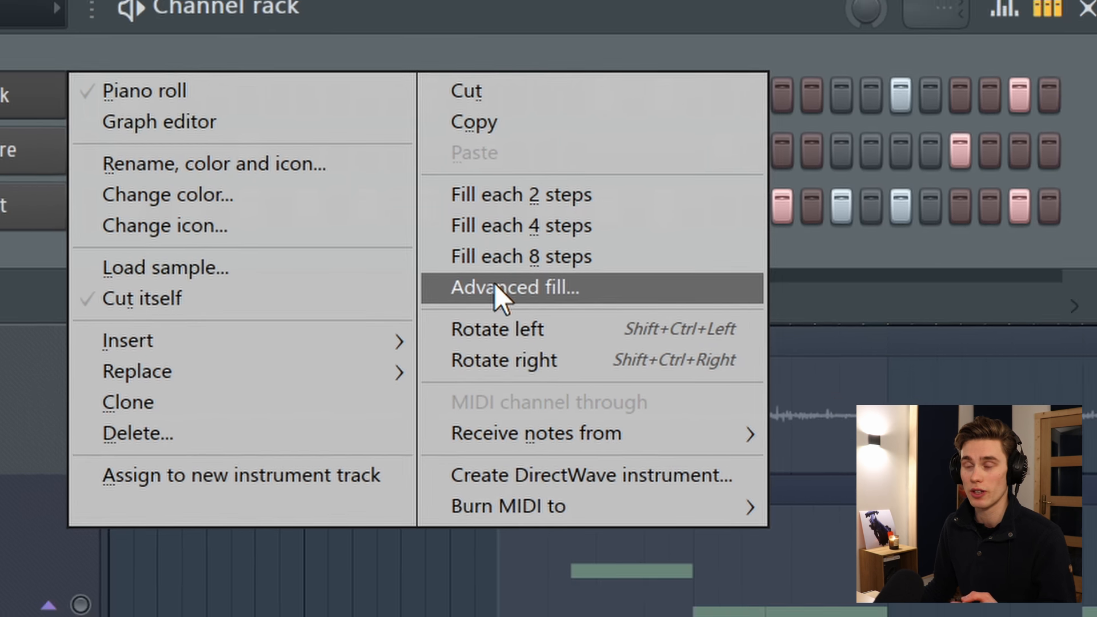
left_click(503, 256)
left_click_drag(916, 89, 306, 229)
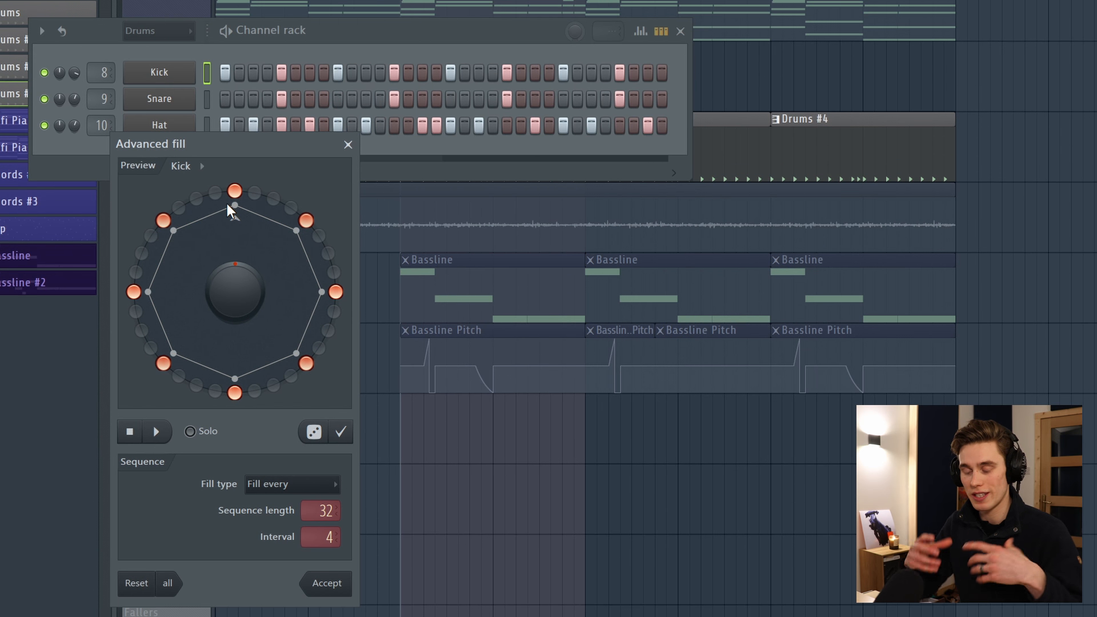
left_click_drag(227, 203, 228, 160)
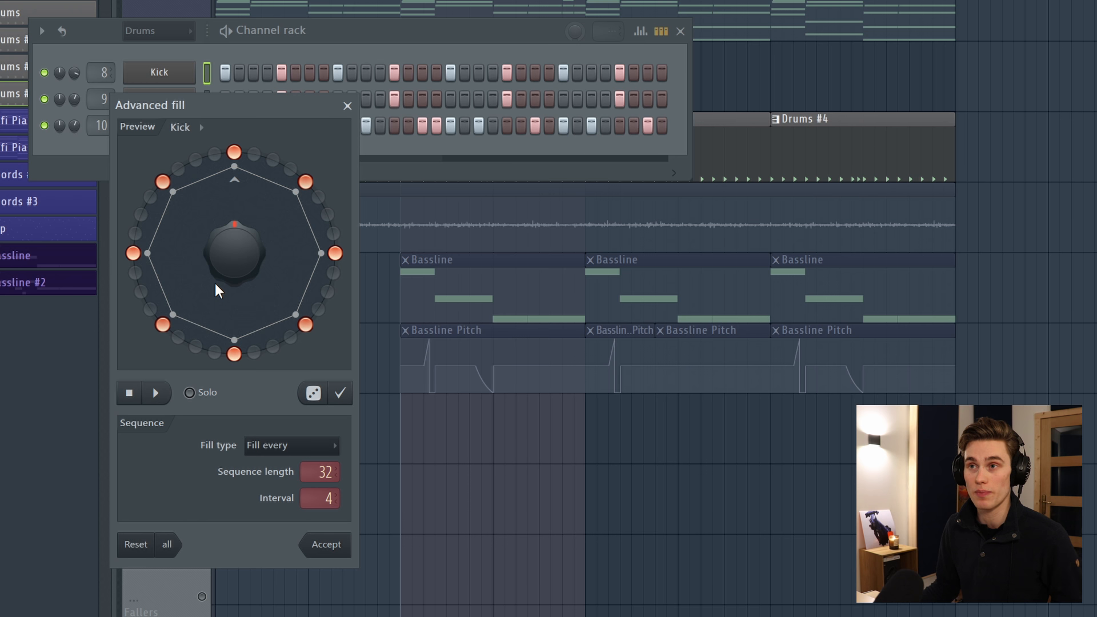
Switch the kick's fill type to Manual and start playback.
left_click(303, 451)
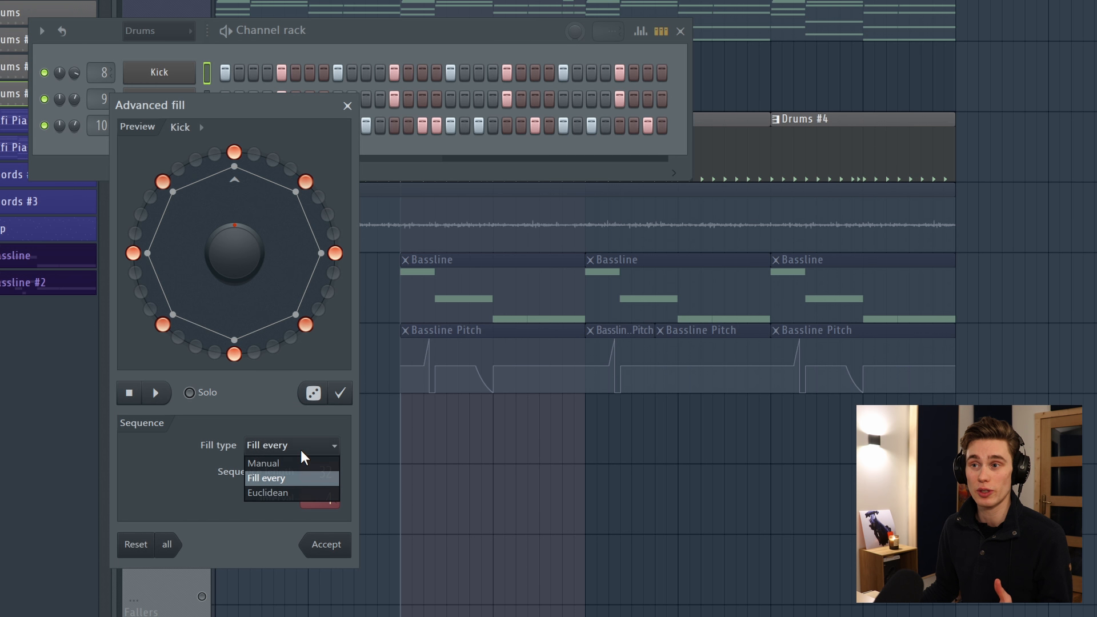
left_click(288, 459)
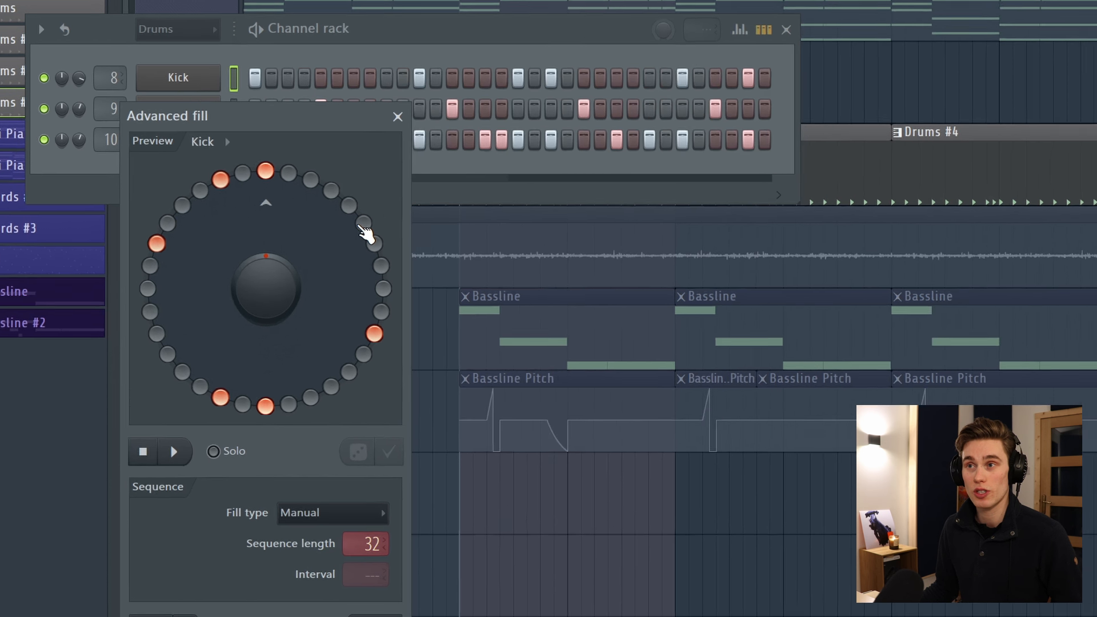
key("space")
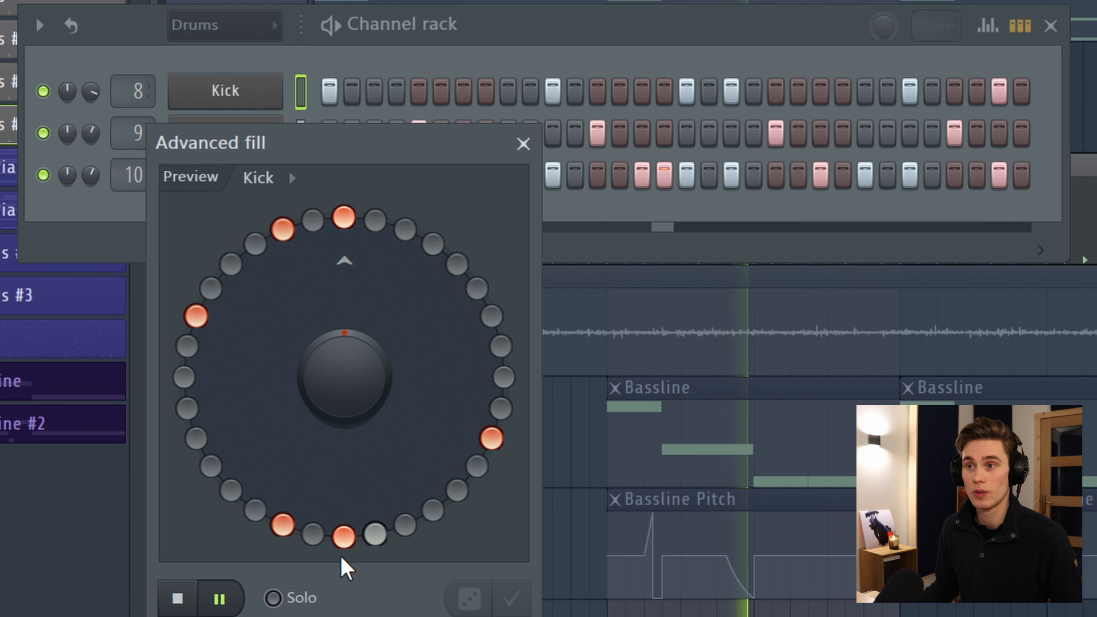
Add two kick steps on the fill circle and remove them again.
left_click(457, 263)
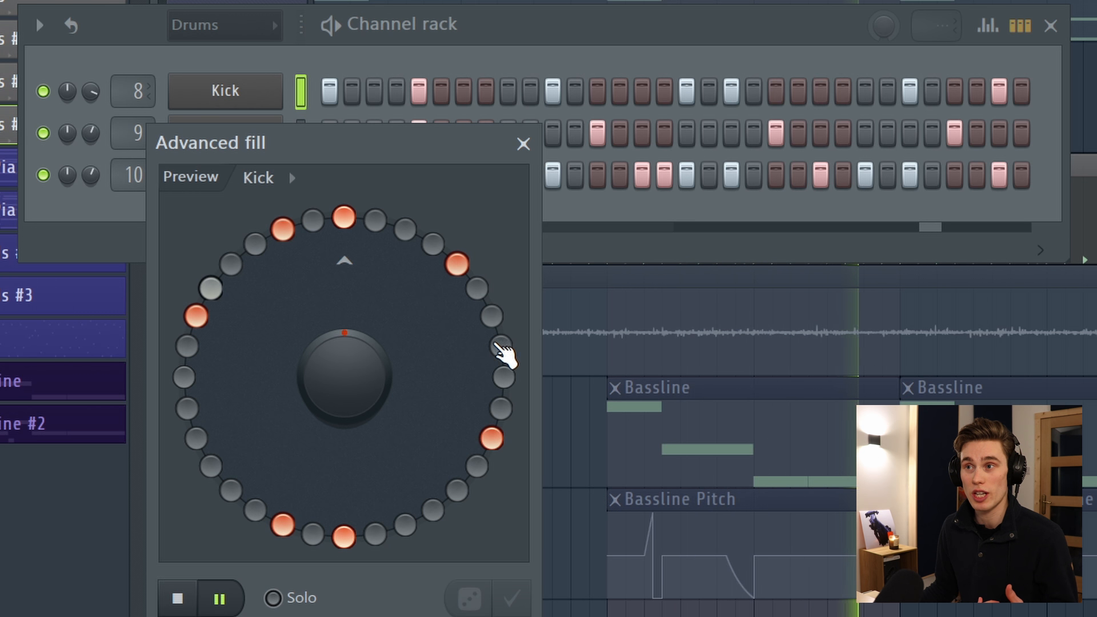
left_click(501, 347)
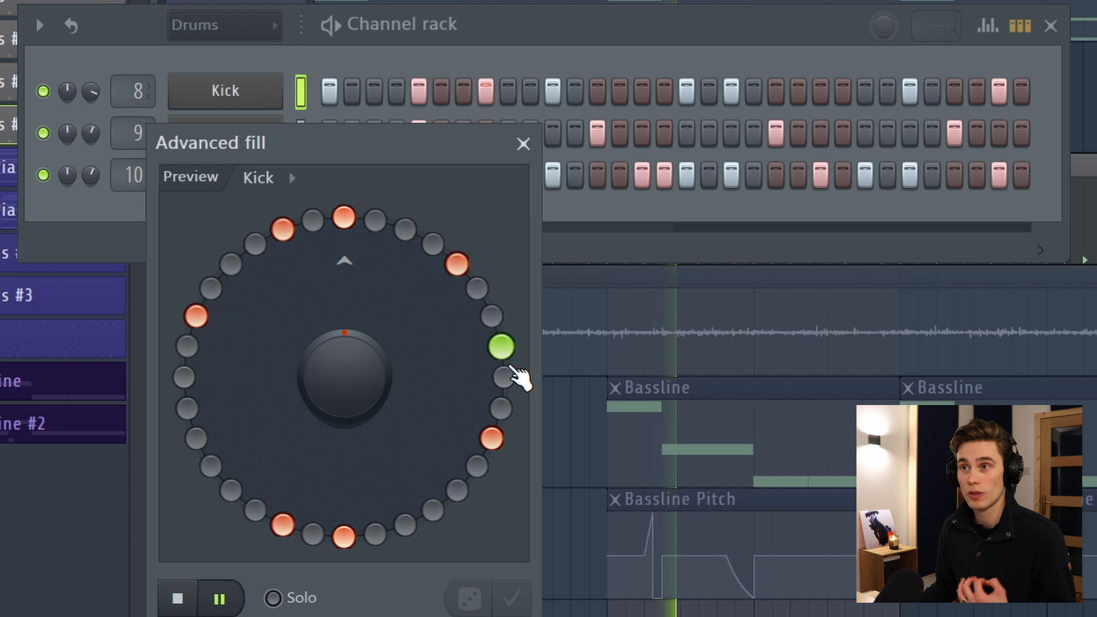
left_click(500, 345)
left_click(456, 264)
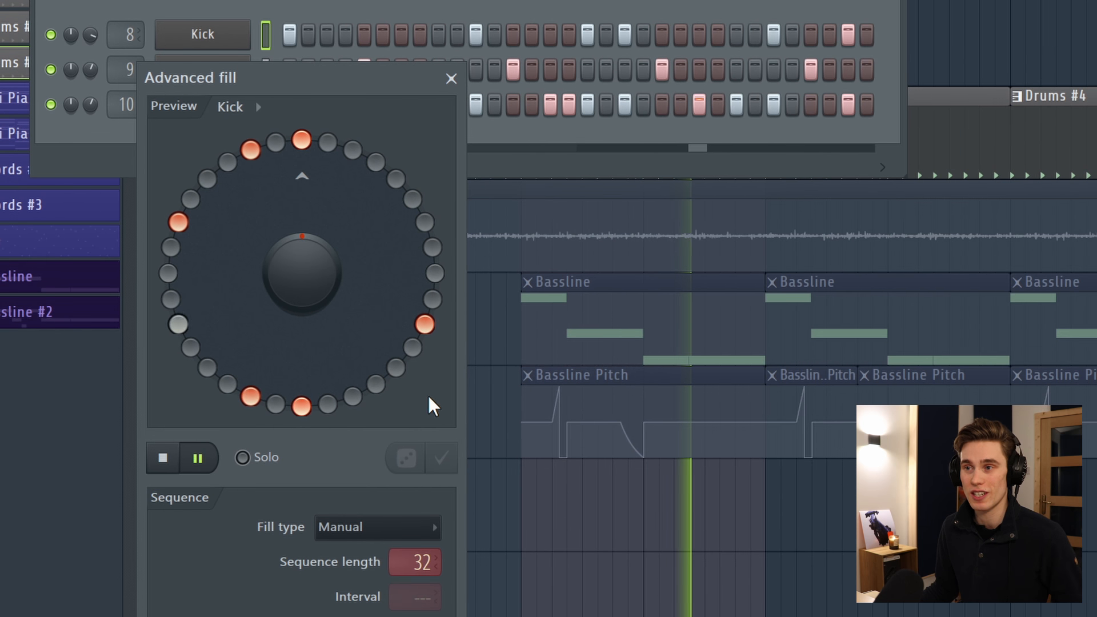
Switch the fill type to Fill every and set the interval to 6.
left_click(418, 527)
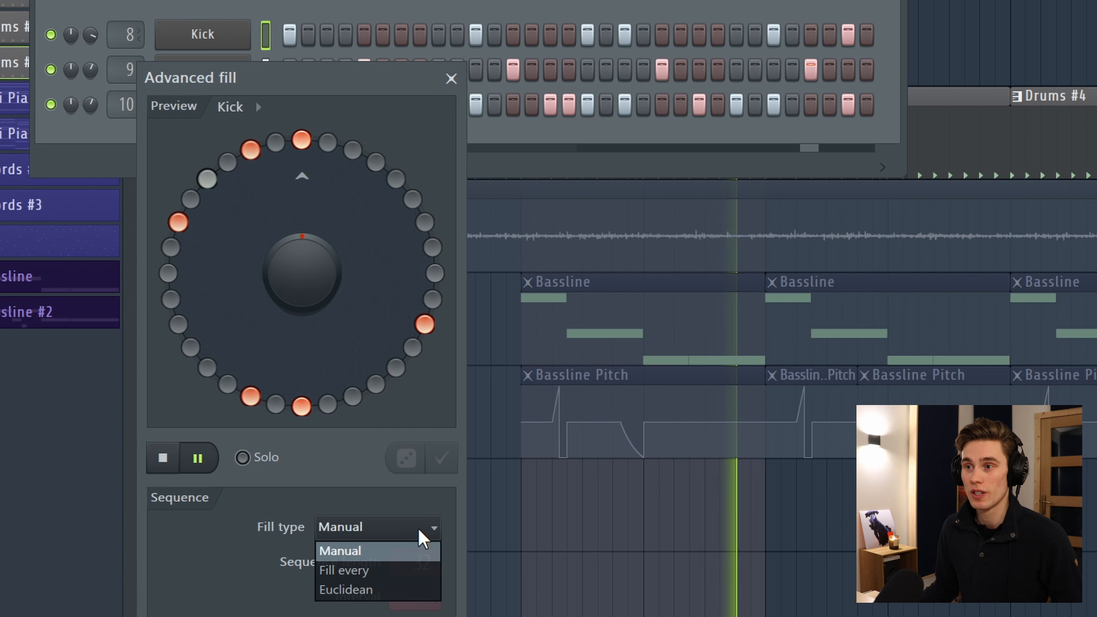
left_click(374, 569)
left_click_drag(425, 596, 425, 580)
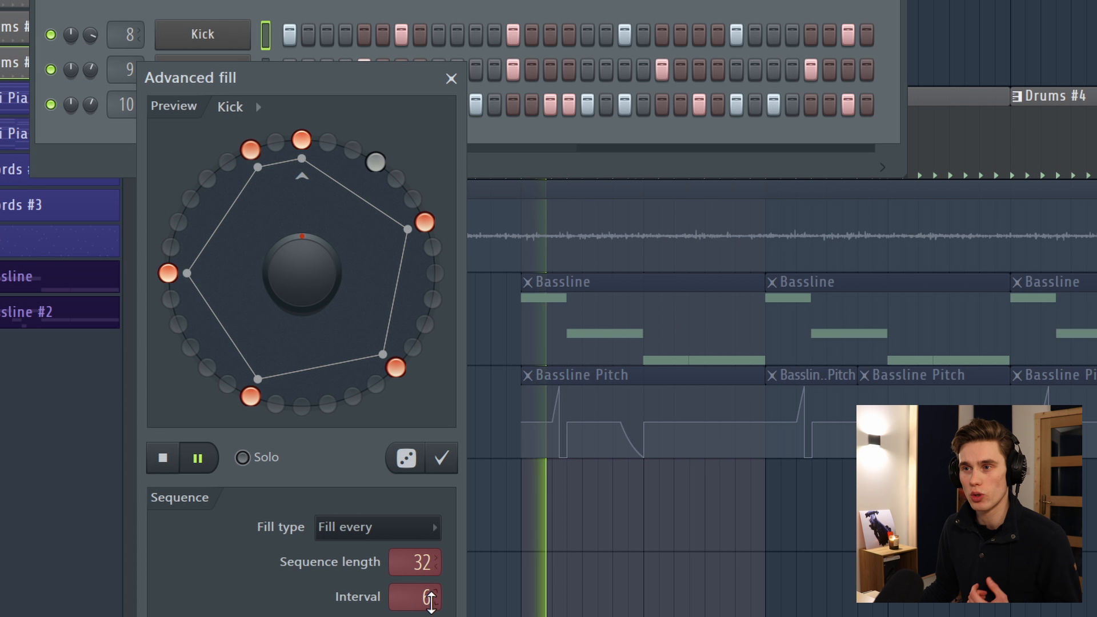
Switch the fill type to Euclidean with 7 steps and rotate the pattern with the knob.
left_click(412, 528)
left_click(400, 558)
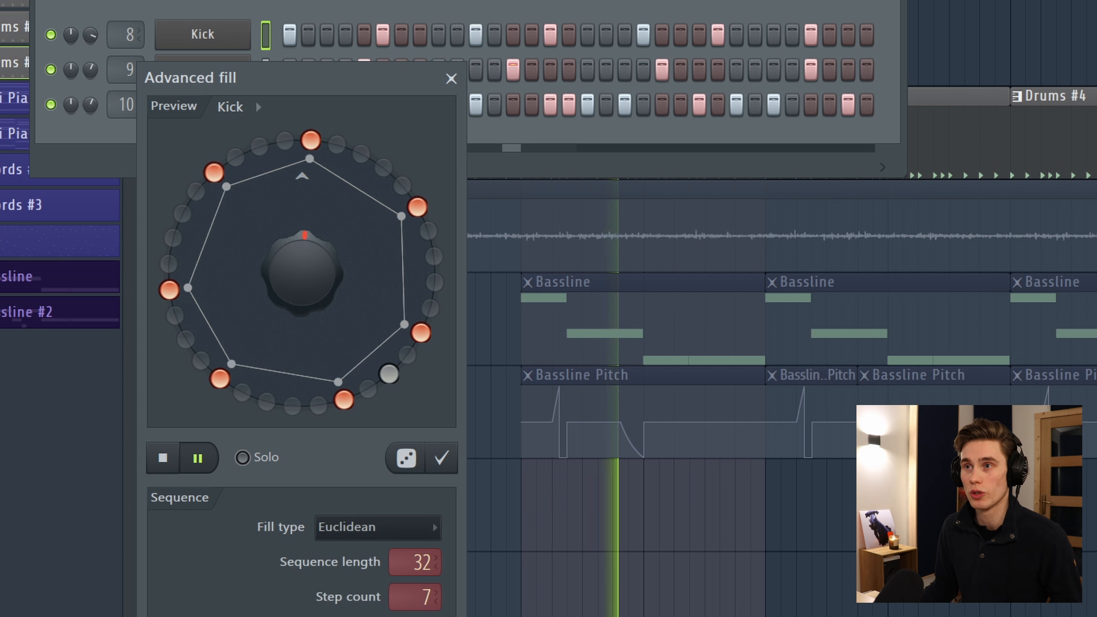
left_click_drag(308, 283, 307, 260)
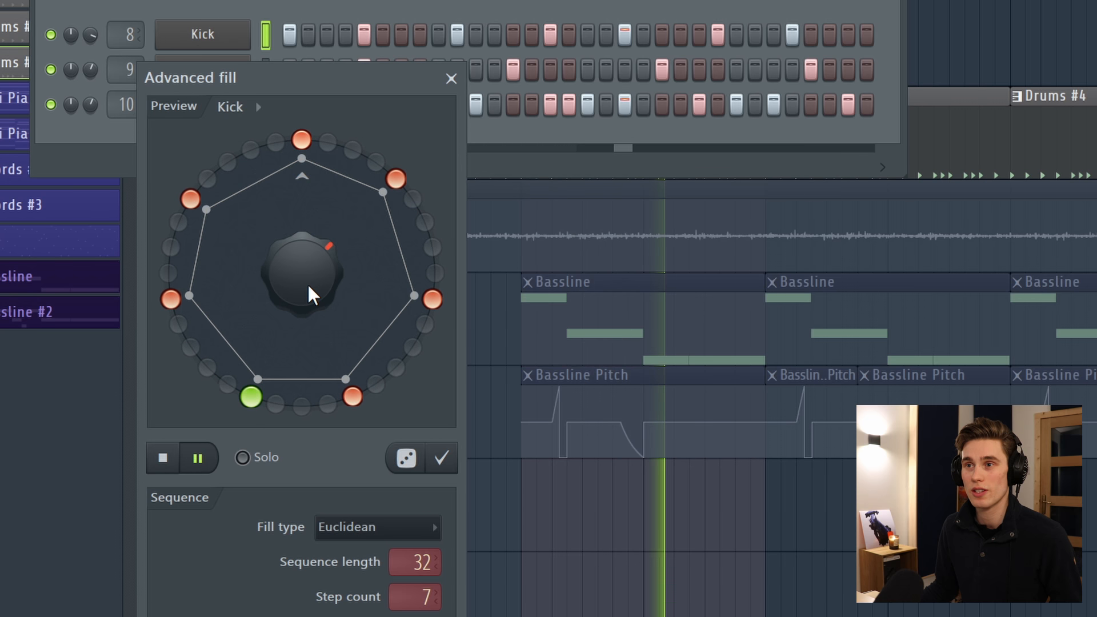
Set the fill type back to Manual and close the Advanced fill dialog.
left_click(393, 528)
left_click(361, 549)
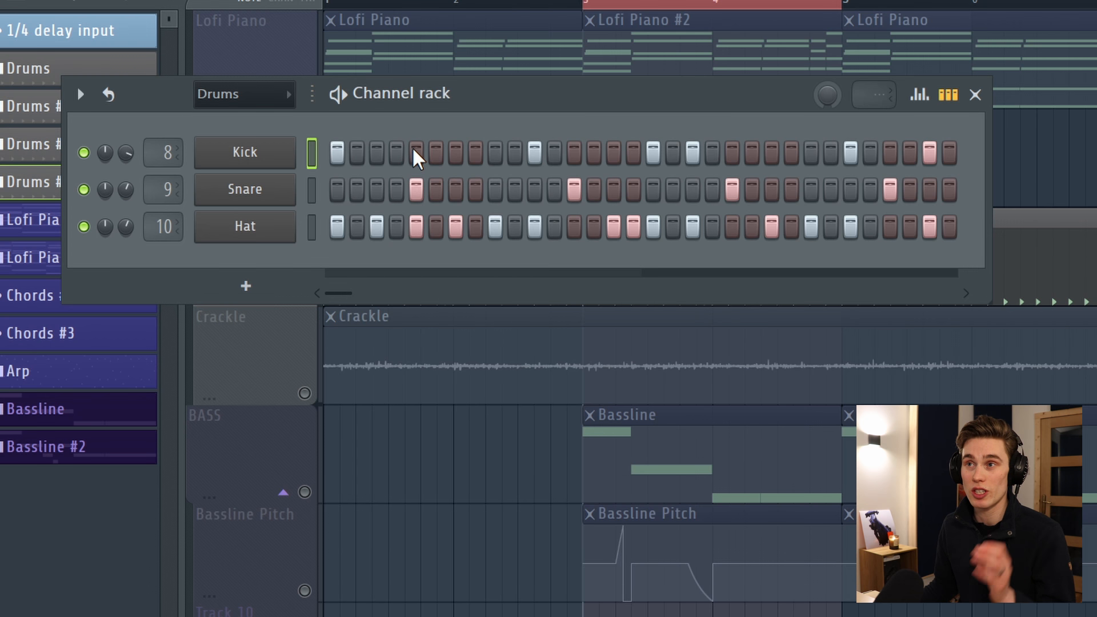
left_click(415, 153)
Toggle two kick steps in the step sequencer.
left_click(594, 153)
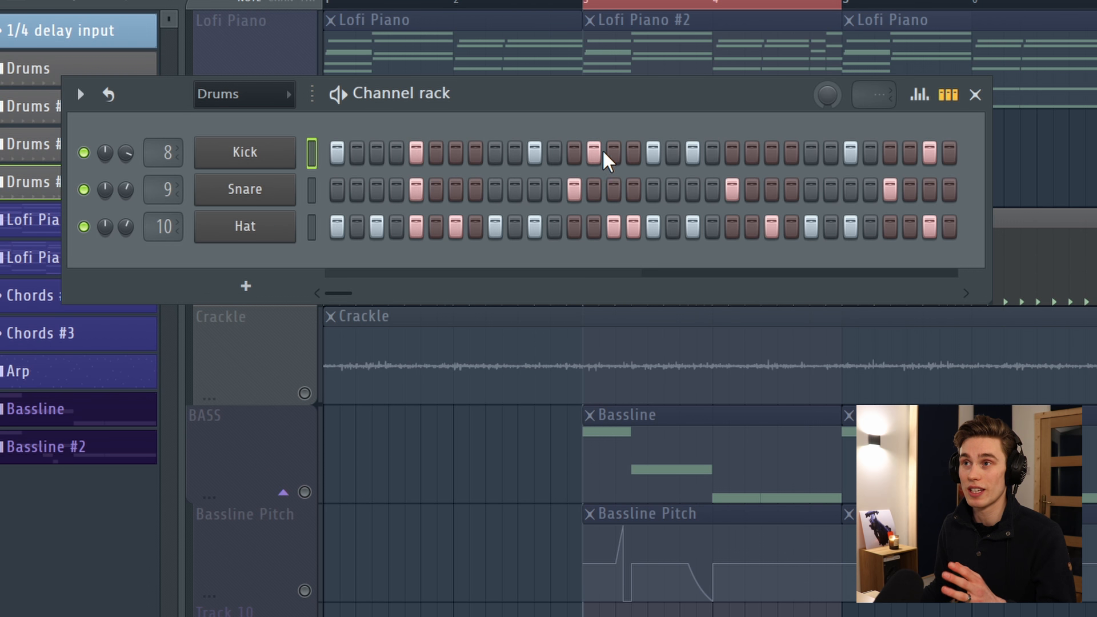
left_click(792, 153)
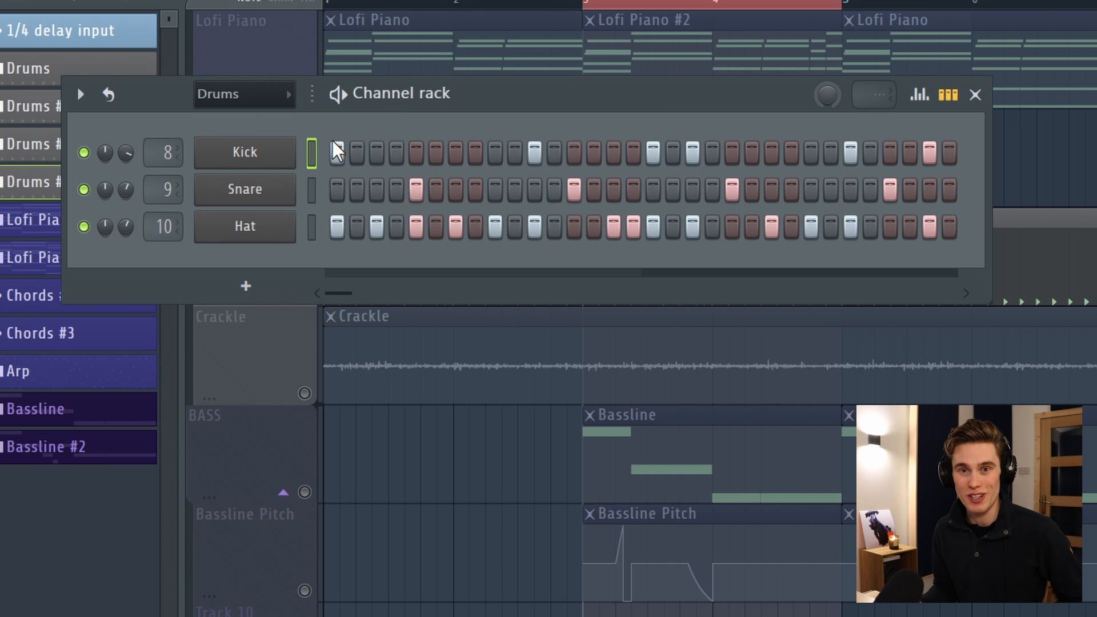
Open the snare channel in the piano roll and close it again.
left_click(266, 192)
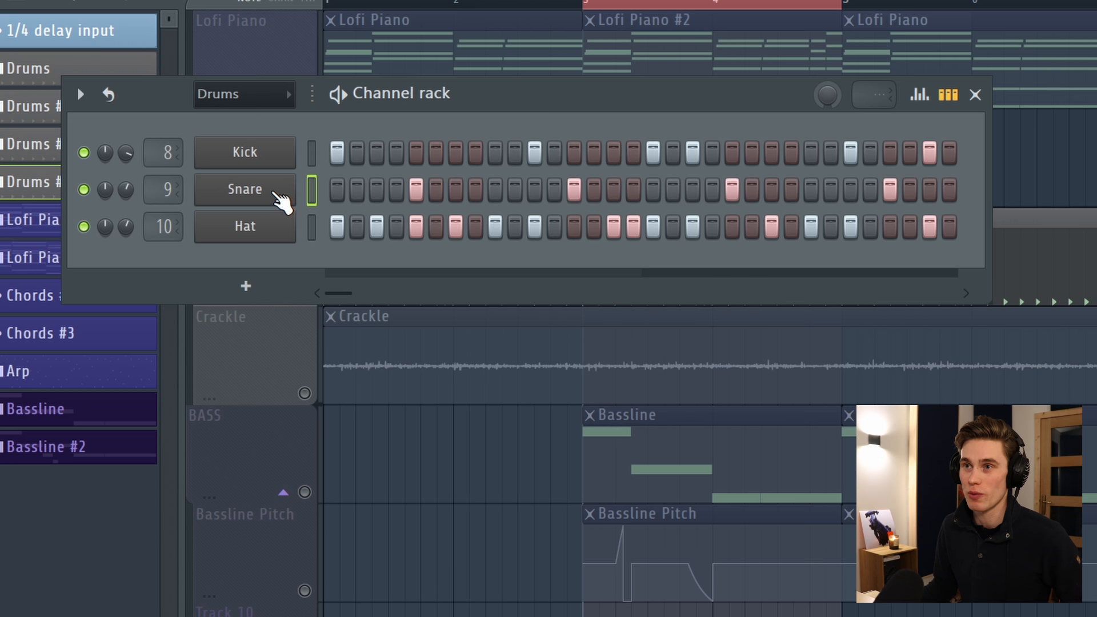
right_click(280, 196)
left_click(340, 187)
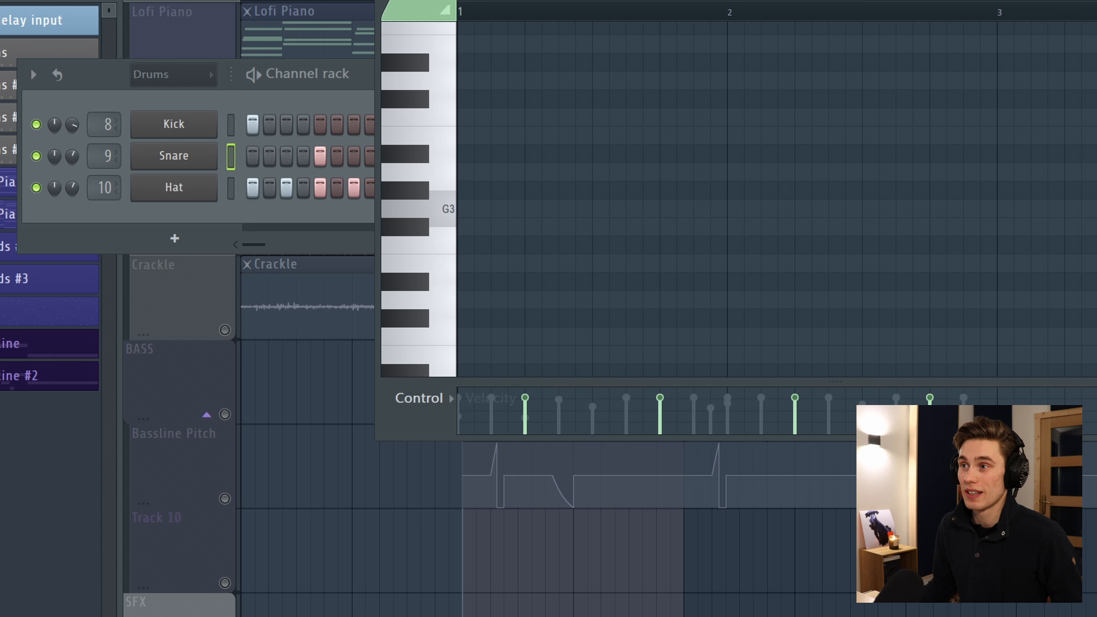
key("F7")
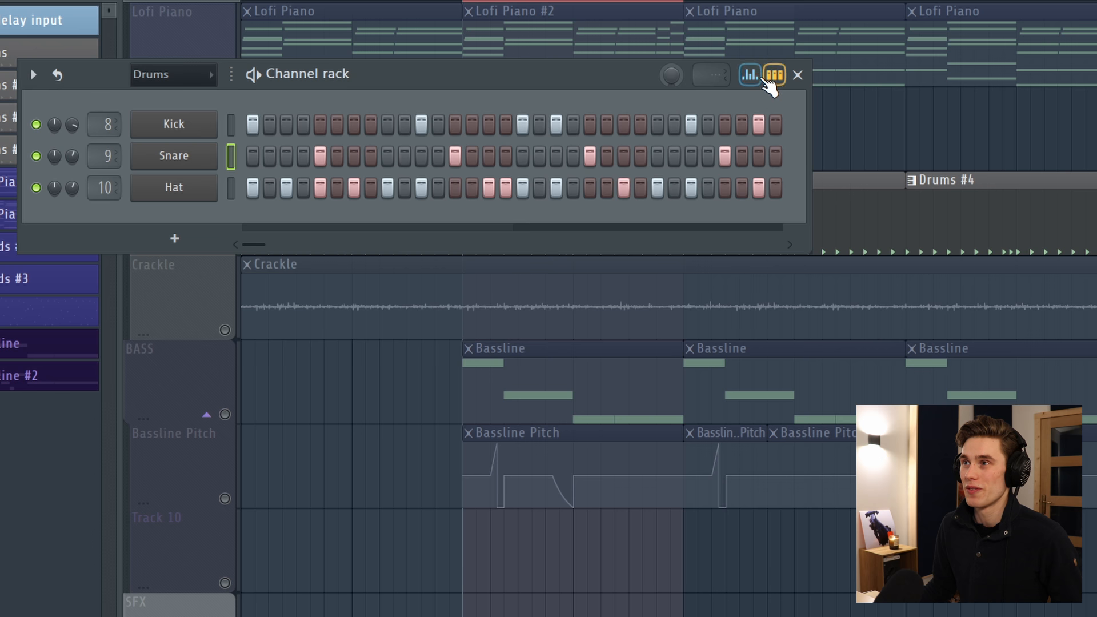
Show the graph editor and add two snare steps between the first two snare hits.
left_click(750, 74)
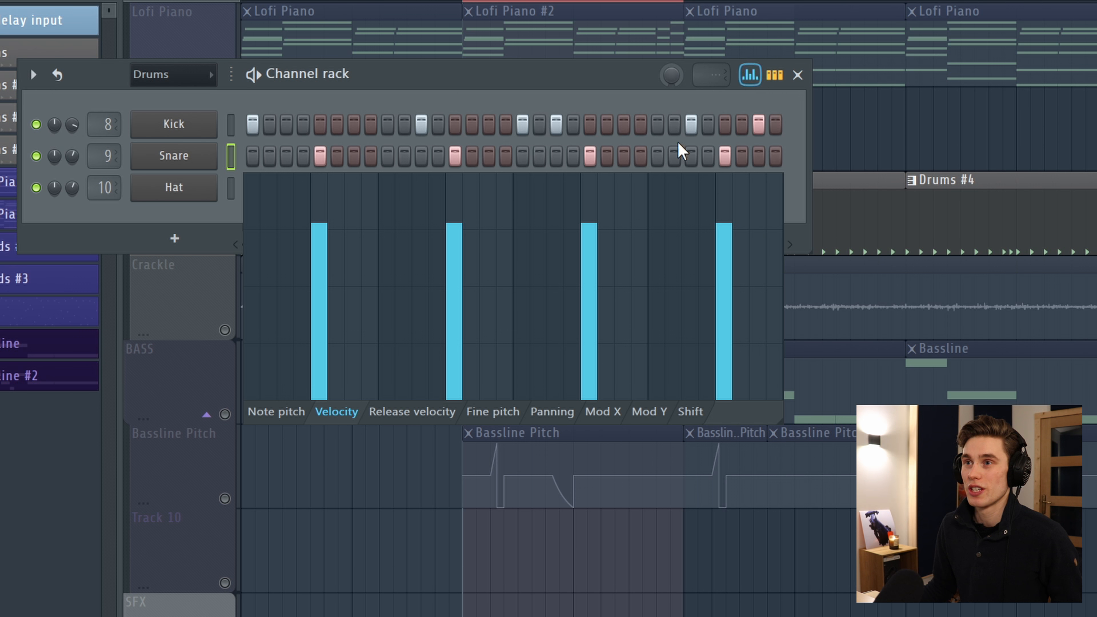
left_click_drag(449, 245, 475, 227)
left_click(370, 156)
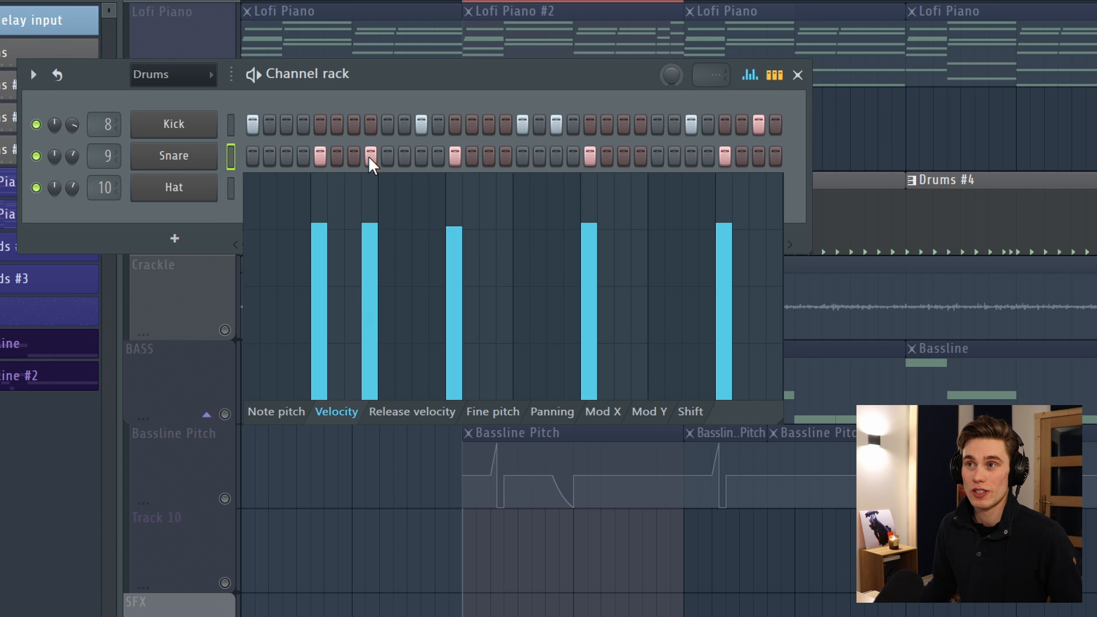
left_click(403, 156)
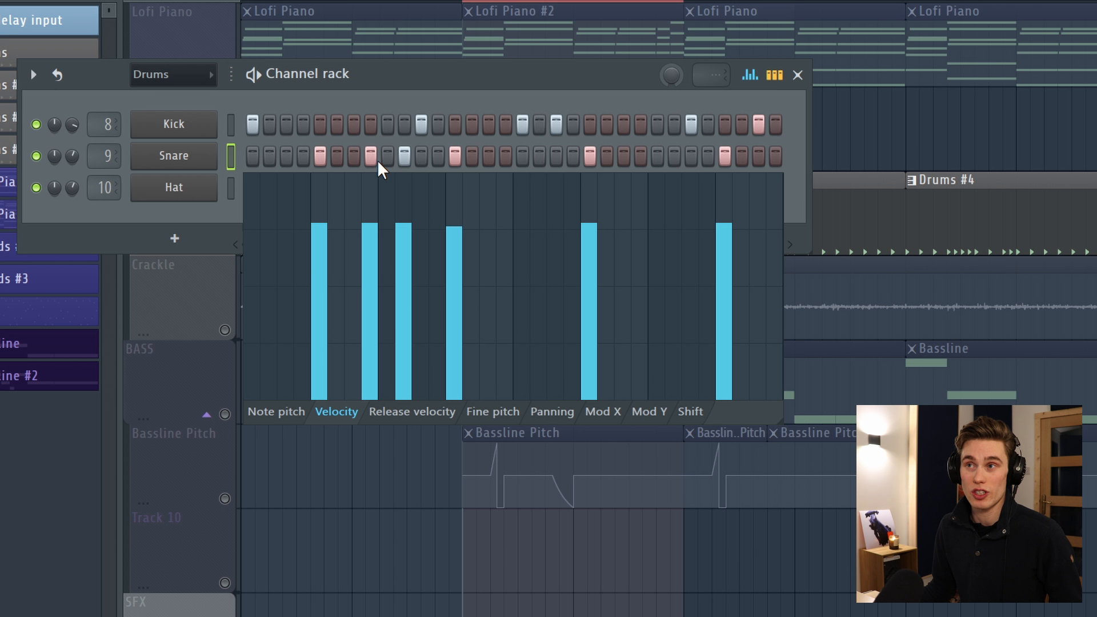
Lower and restore the velocity of the two added snare steps while playing.
key("space")
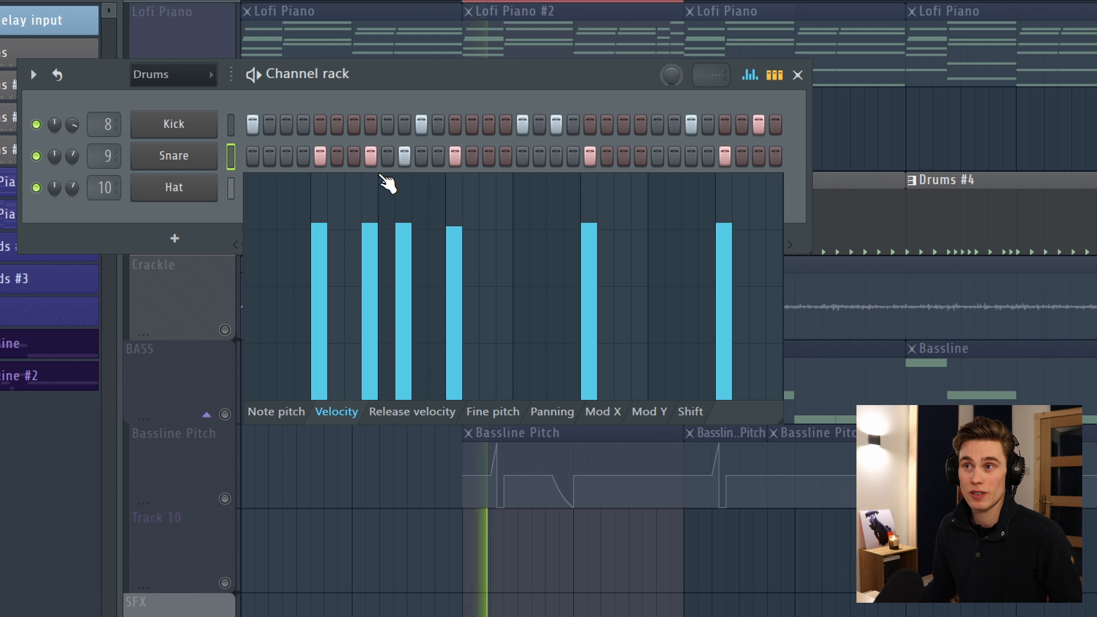
key("space")
left_click_drag(371, 346, 418, 347)
key("space")
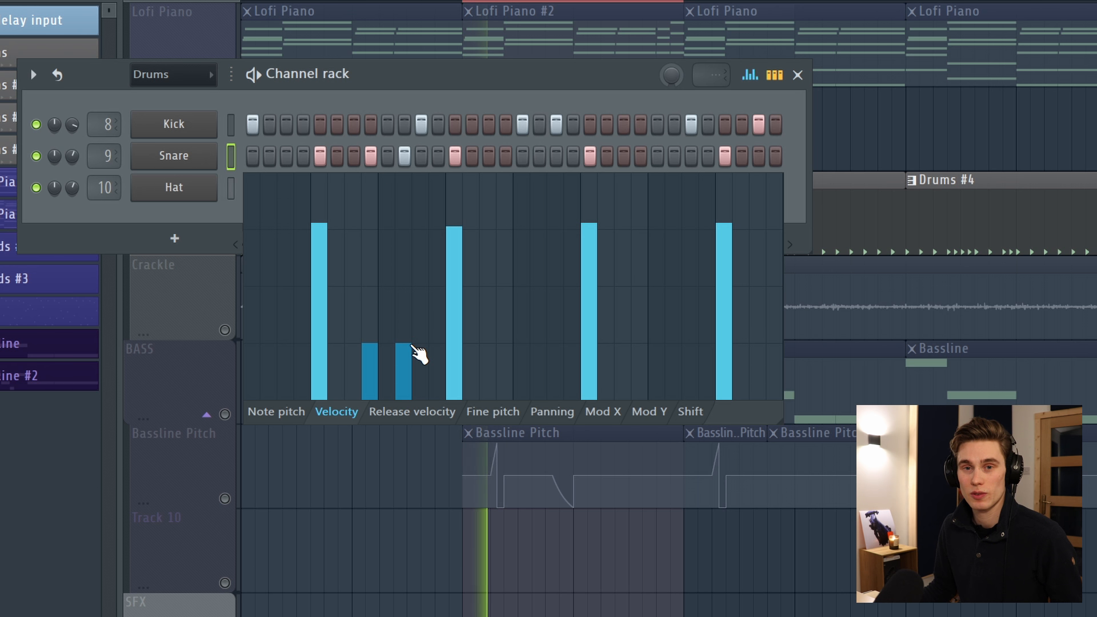
key("space")
left_click_drag(370, 230, 404, 231)
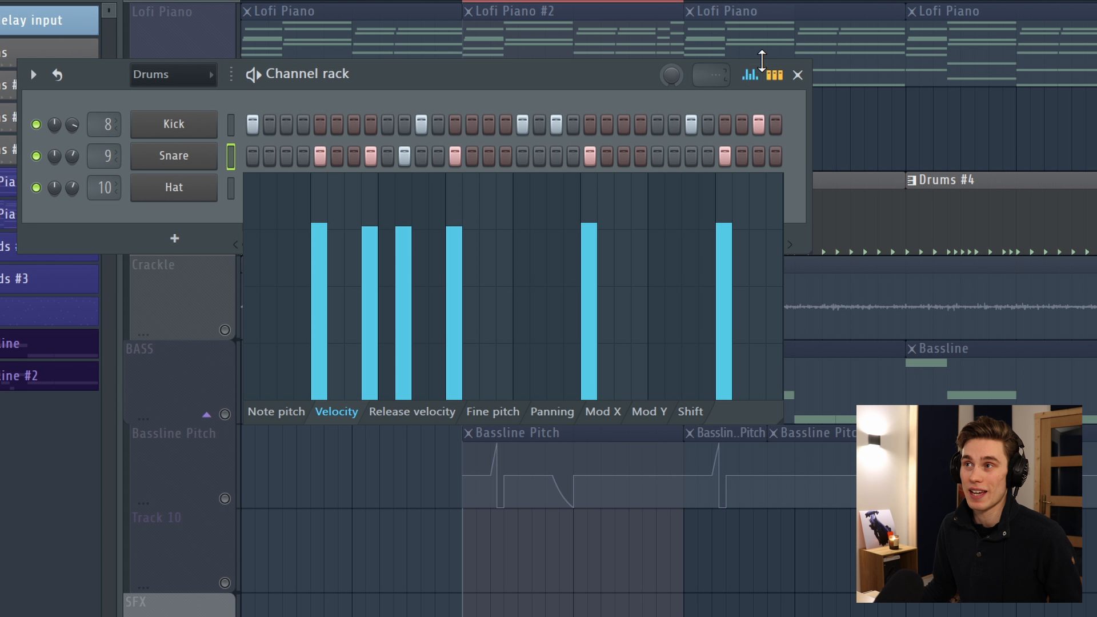
Hide the graph editor and remove the two added snare steps.
left_click(751, 76)
left_click(404, 155)
left_click(371, 155)
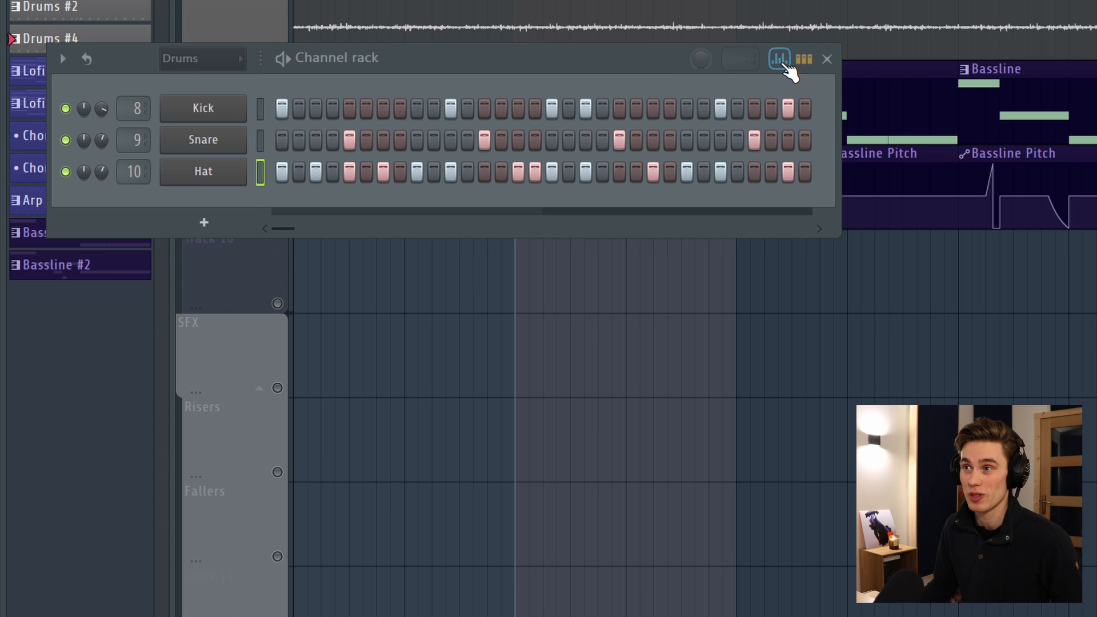
Open the hi-hat's velocity graph and lower the velocity of every other hat step at the start.
left_click(781, 61)
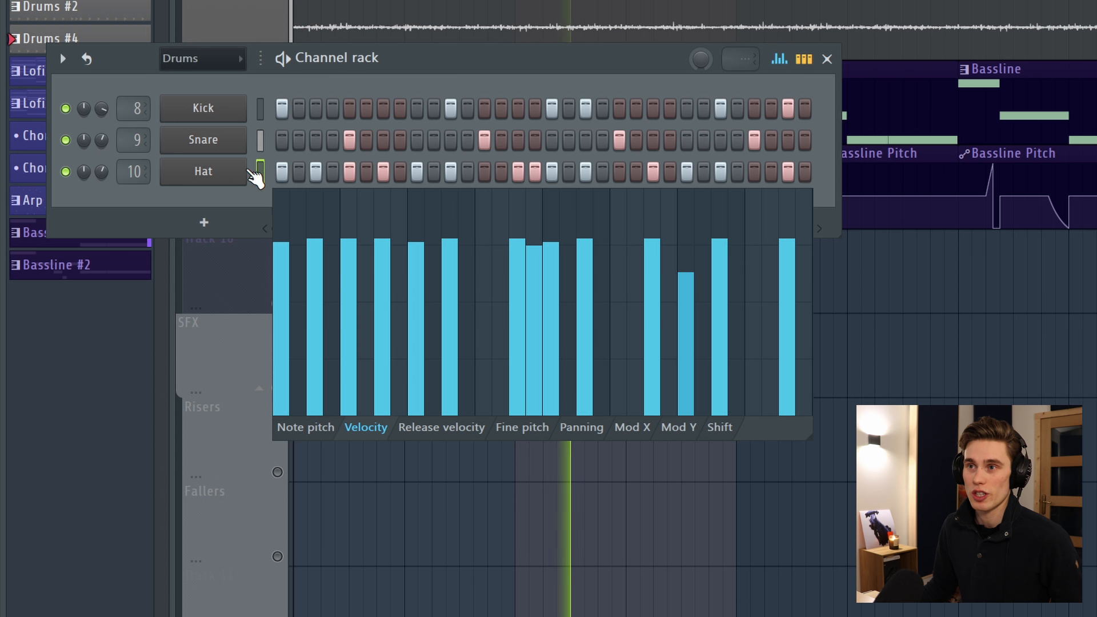
left_click(315, 292)
left_click(382, 301)
left_click(450, 299)
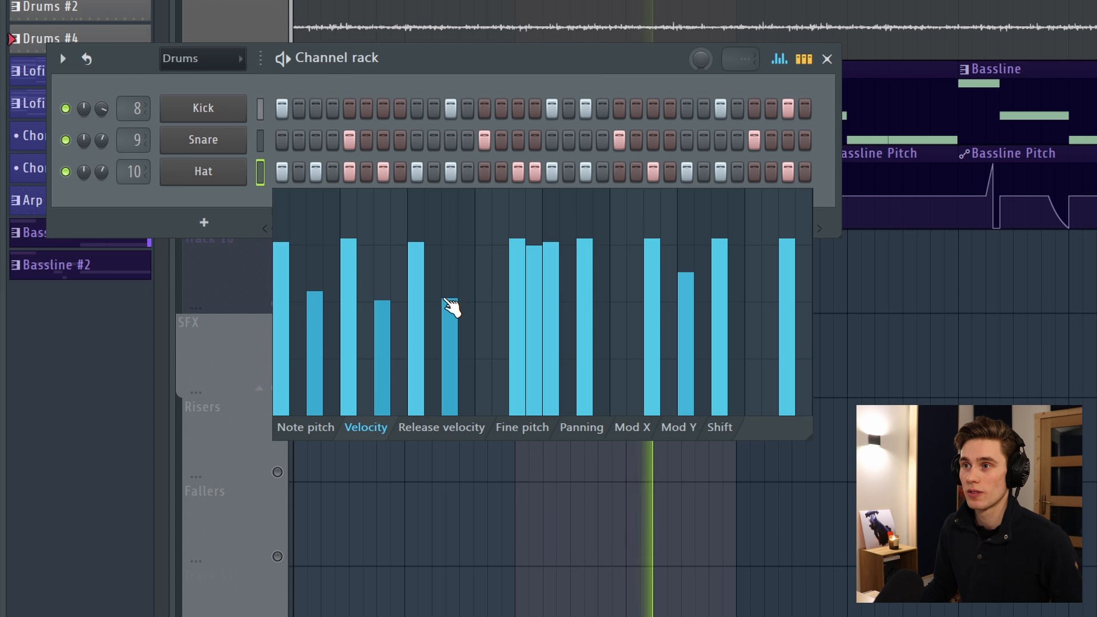
Vary the velocities of the hi-hat roll steps and one later hat step.
left_click(533, 295)
left_click(518, 298)
left_click(549, 263)
left_click(518, 270)
left_click(686, 282)
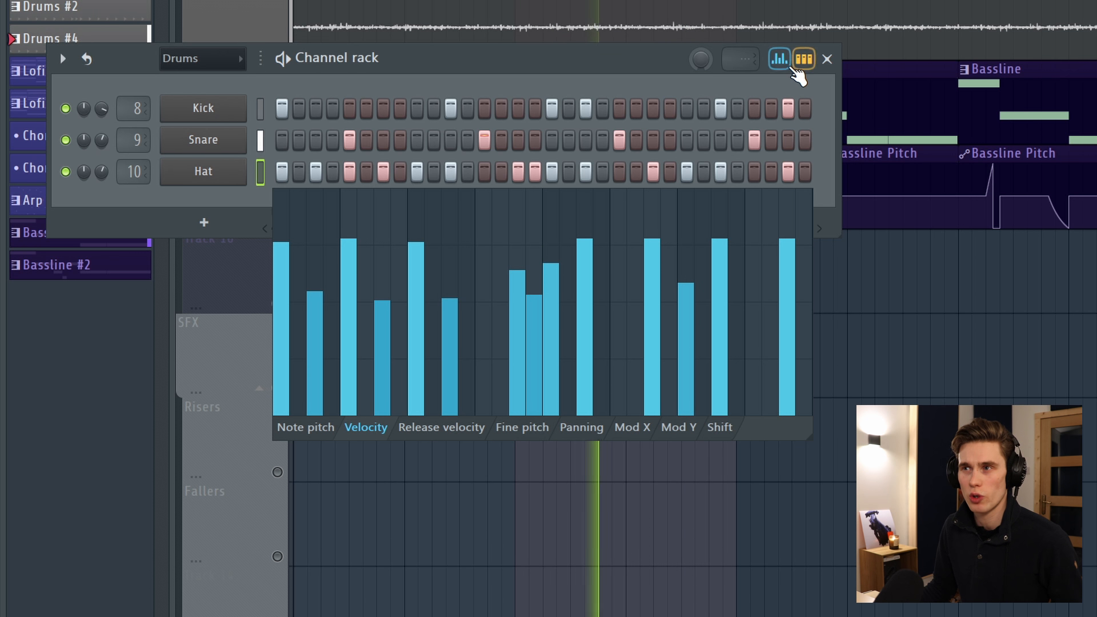
Lower the pitch of three hi-hat steps in the note pitch lane while playing.
key("space")
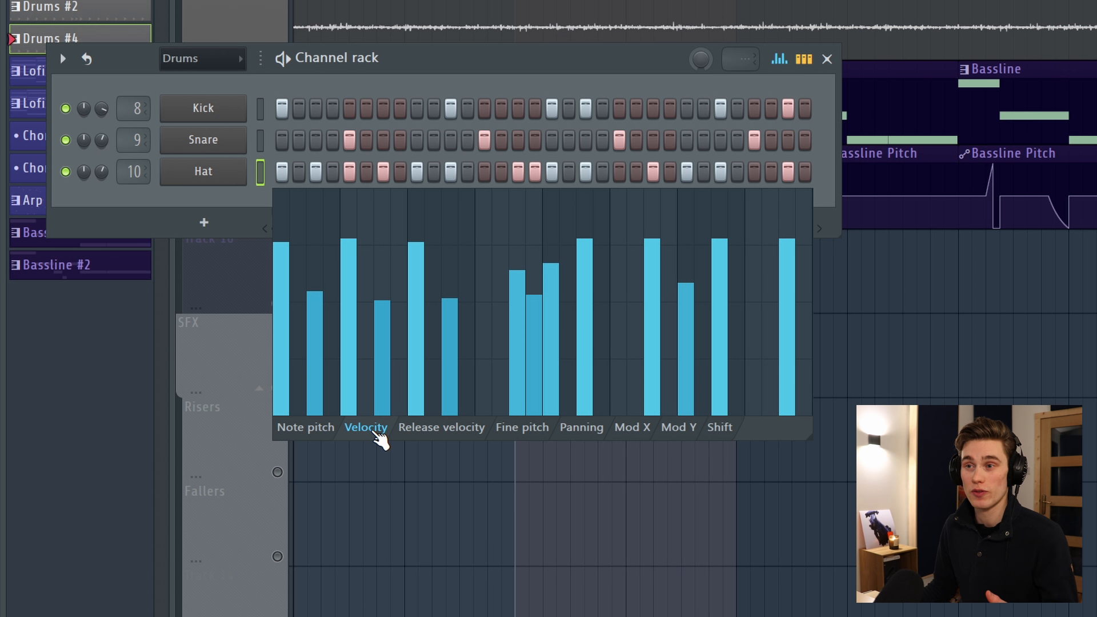
left_click(308, 427)
left_click(533, 342)
left_click(550, 375)
left_click(314, 352)
key("space")
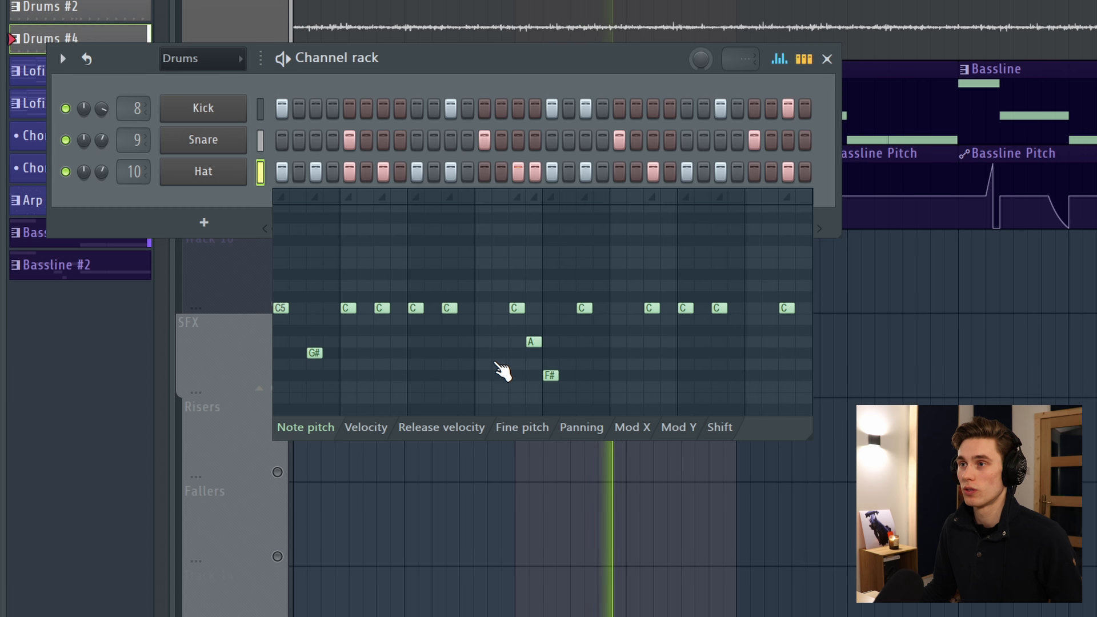
Return those three hi-hat steps to the note C.
key("space")
left_click(552, 311)
left_click(533, 308)
left_click(316, 309)
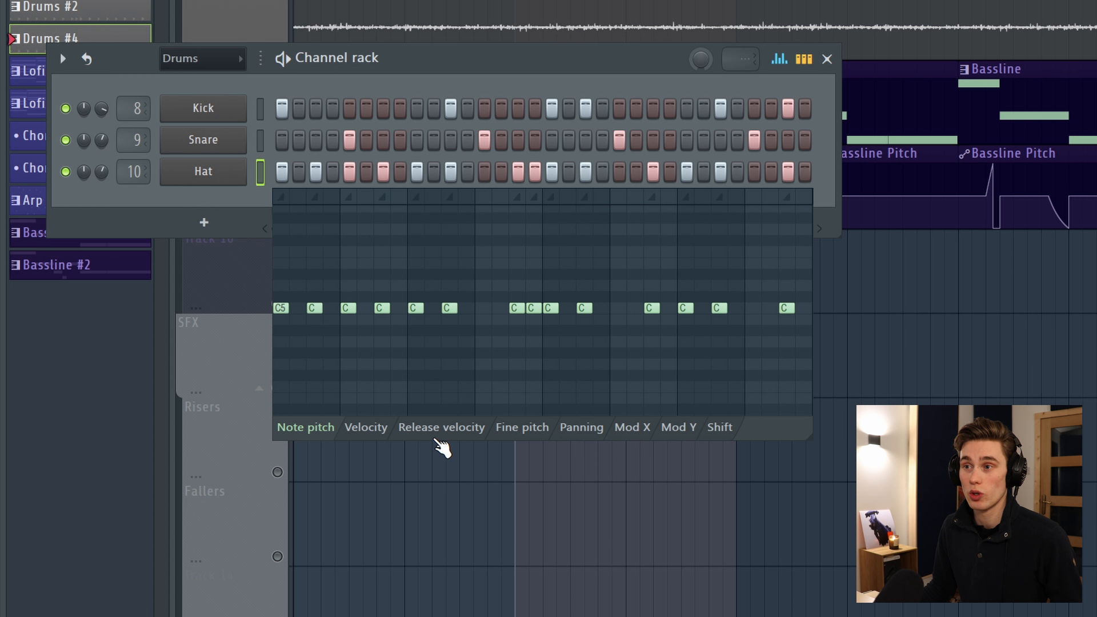
Switch to the panning lane and pan four early hi-hat steps alternately left and right.
left_click(522, 430)
left_click(582, 430)
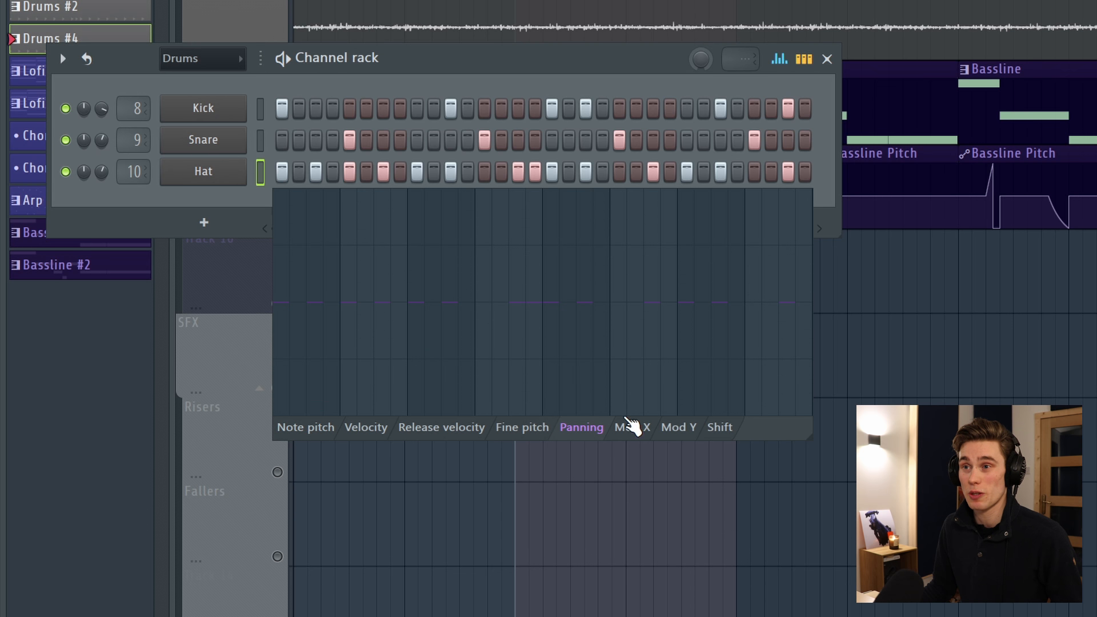
left_click(315, 345)
left_click(348, 267)
left_click(382, 357)
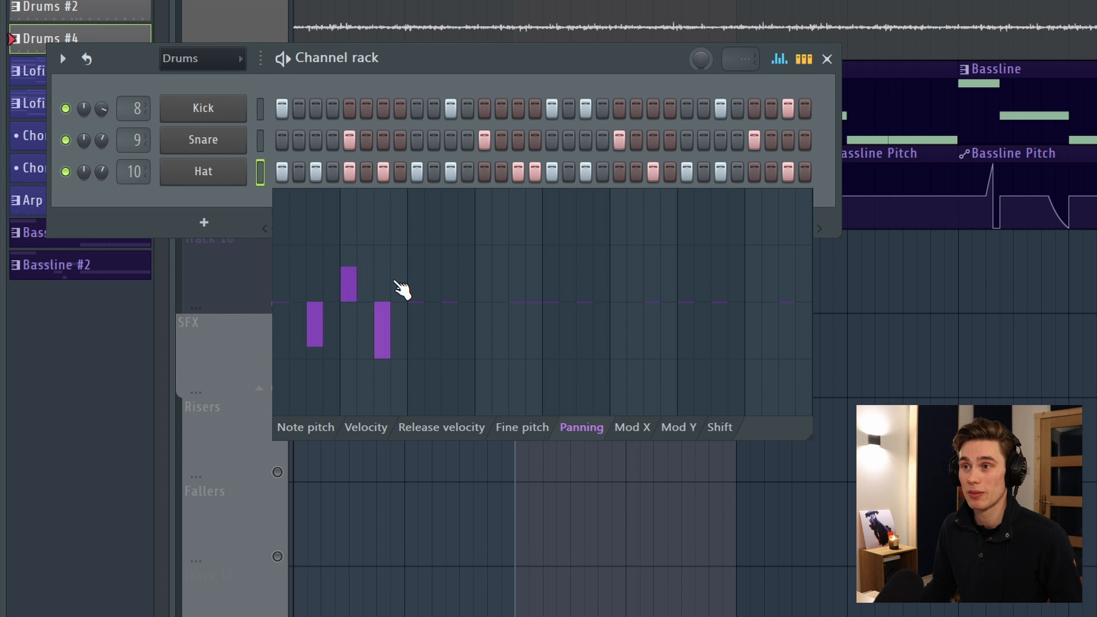
left_click(416, 262)
Play the pattern, adjust the second hat step's panning and hide the graph editor.
key("space")
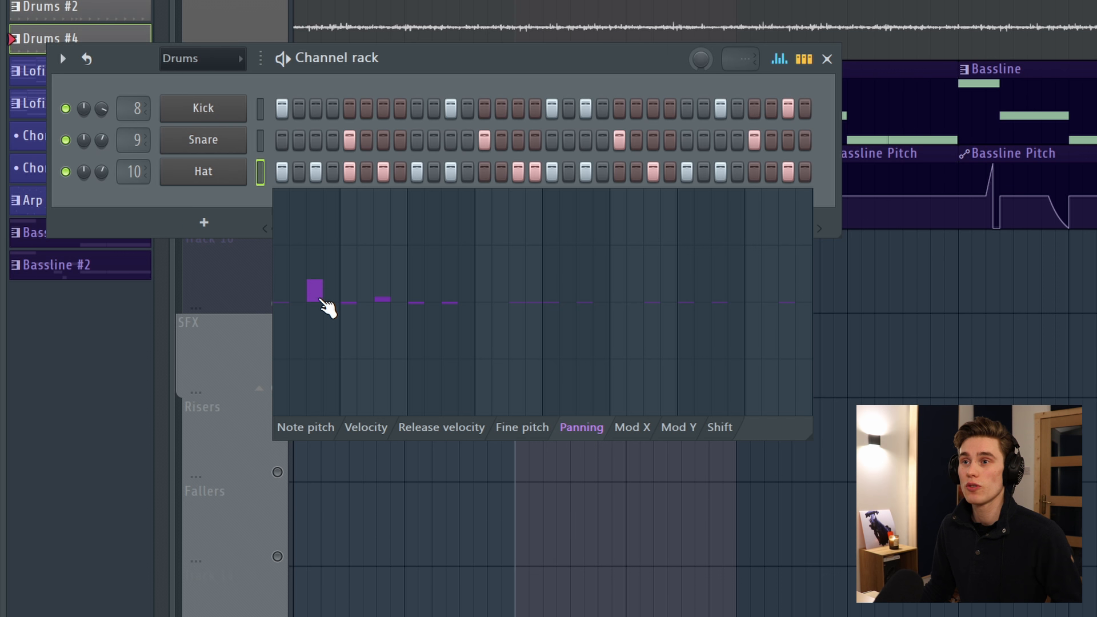
left_click(316, 297)
left_click(779, 59)
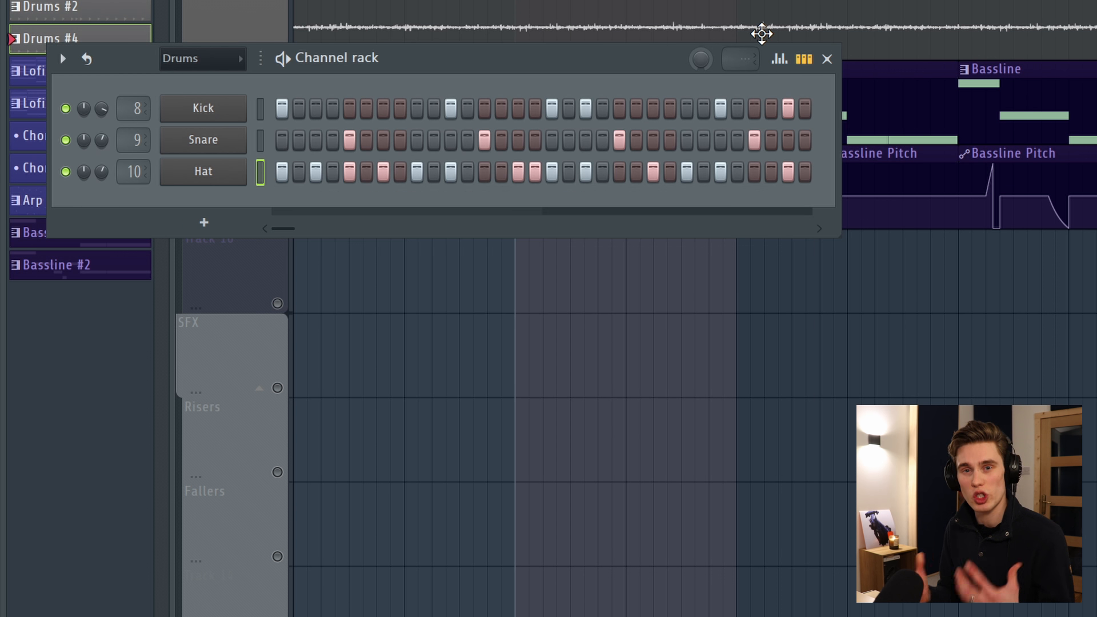